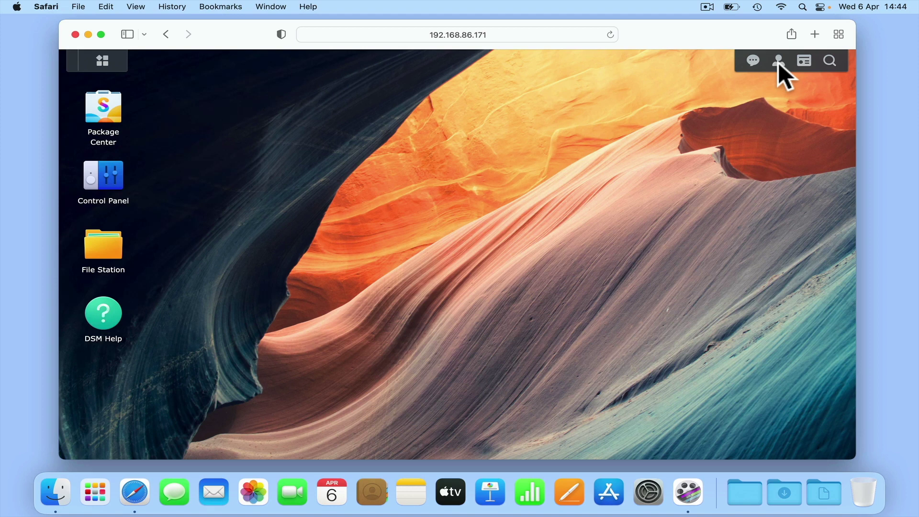
Step: Open the personal account menu from the person icon at the top-right of the taskbar
{"action": "left_click", "coordinate": [779, 62]}
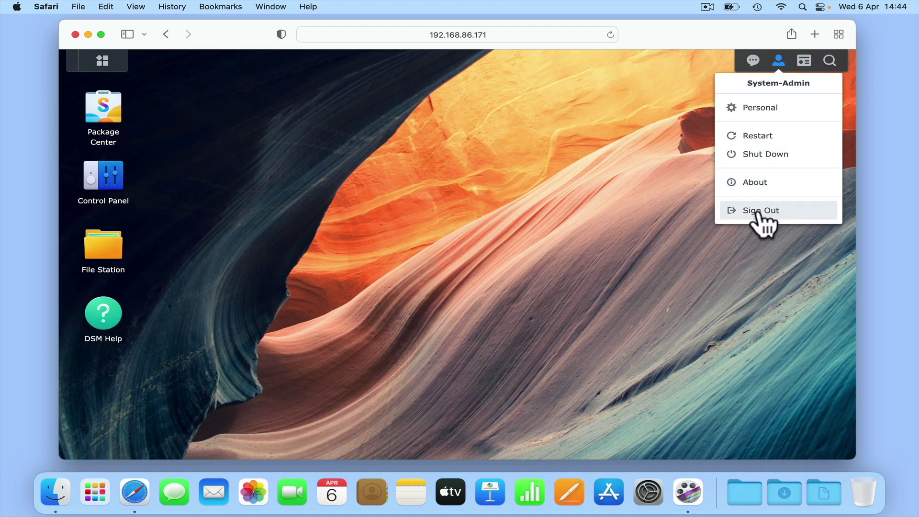
Step: Sign out of DSM, then sign back in with the administrator username and password
{"action": "left_click", "coordinate": [765, 212]}
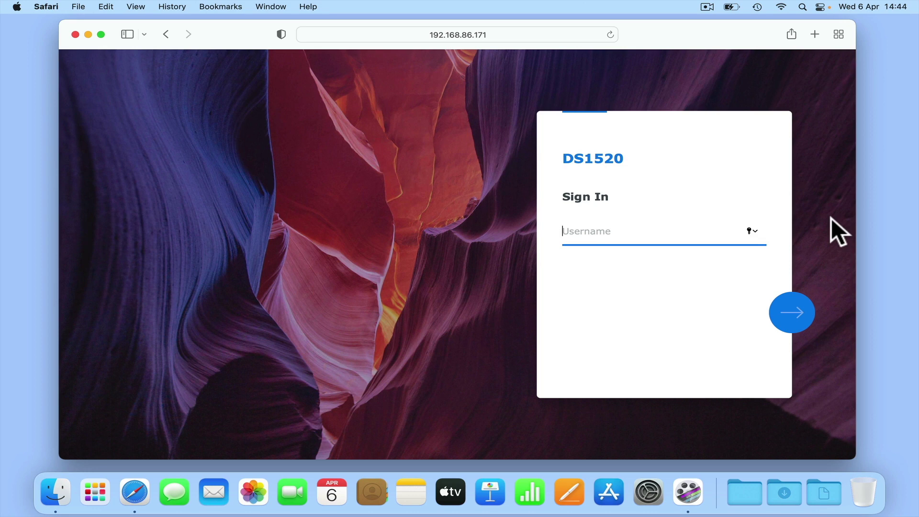
{"action": "type", "text": "system"}
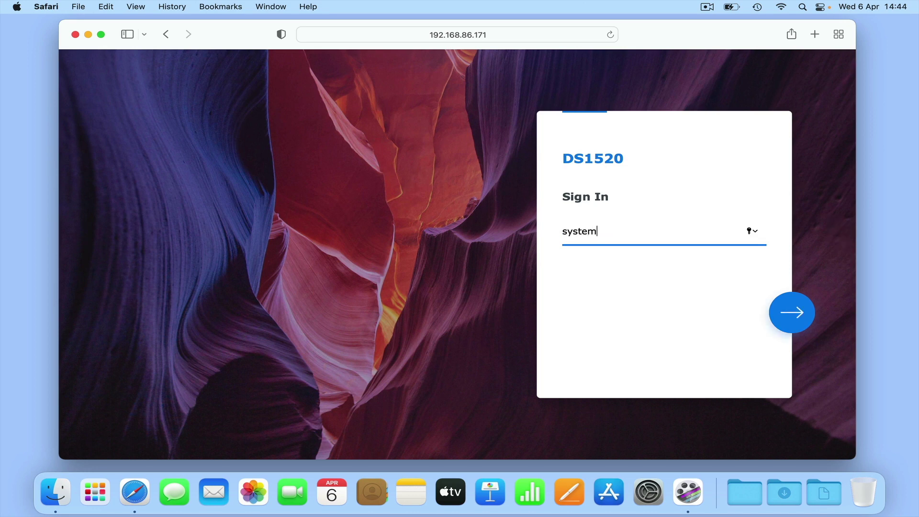
{"action": "type", "text": "-admin"}
{"action": "key", "text": "Return"}
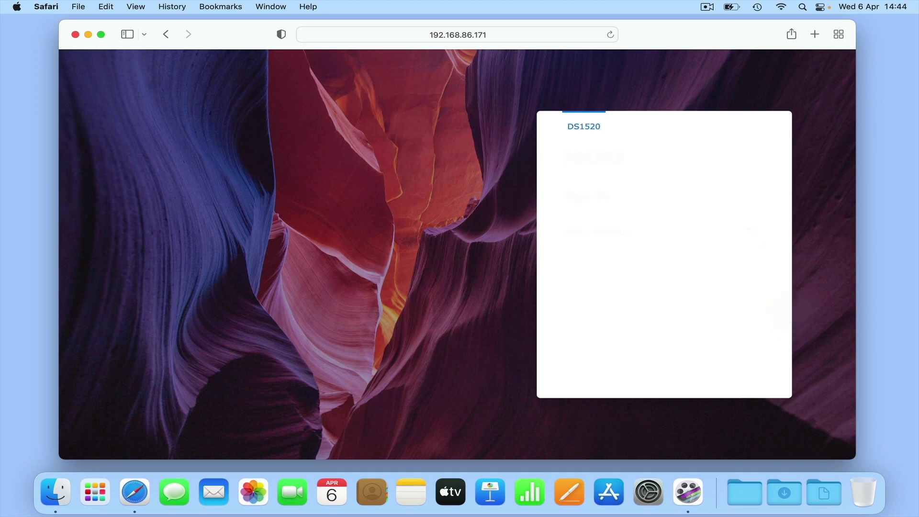
{"action": "type", "text": "••••••••"}
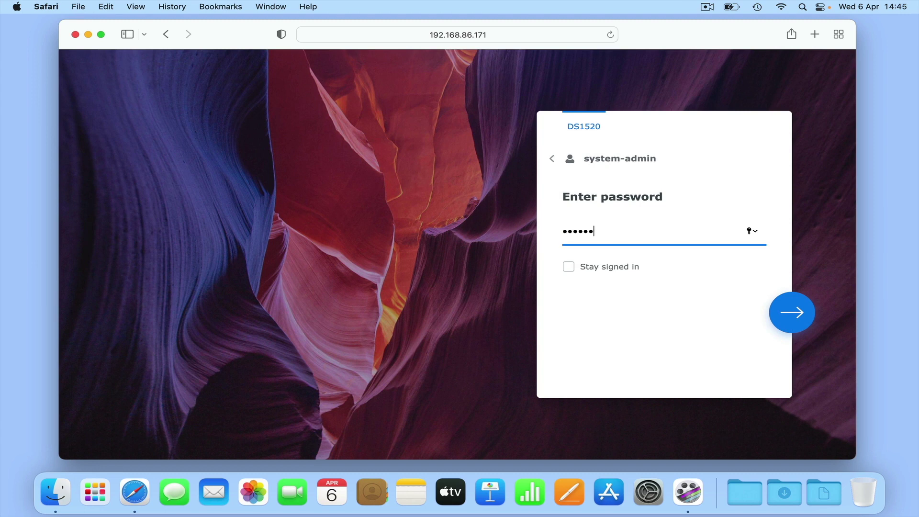
{"action": "type", "text": "•"}
{"action": "key", "text": "Return"}
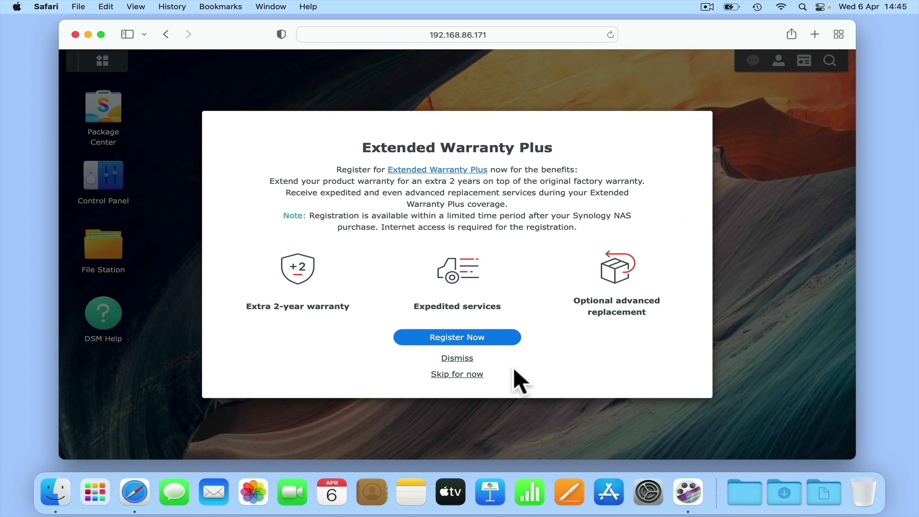
Step: Skip the Extended Warranty Plus registration offer for now
{"action": "left_click", "coordinate": [478, 374]}
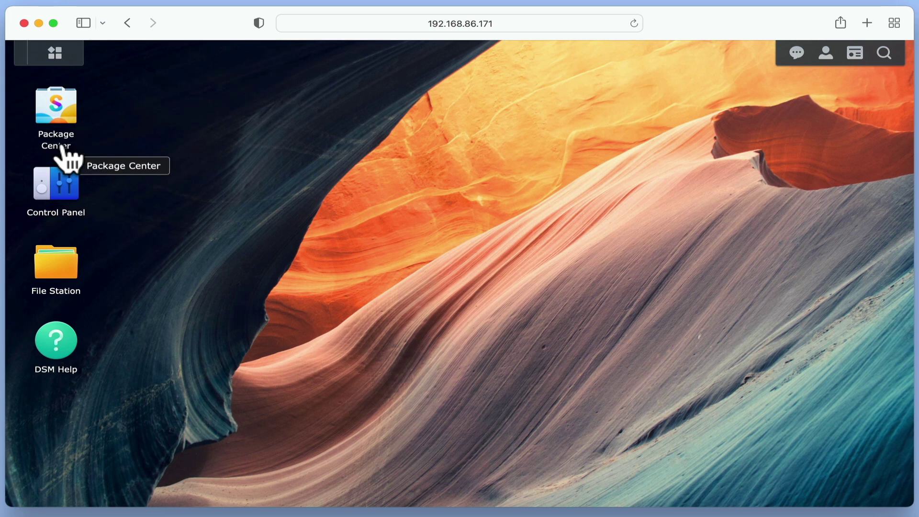
Step: Open Package Center, accept its Terms of Service, and reposition the window to browse packages
{"action": "left_click", "coordinate": [64, 120]}
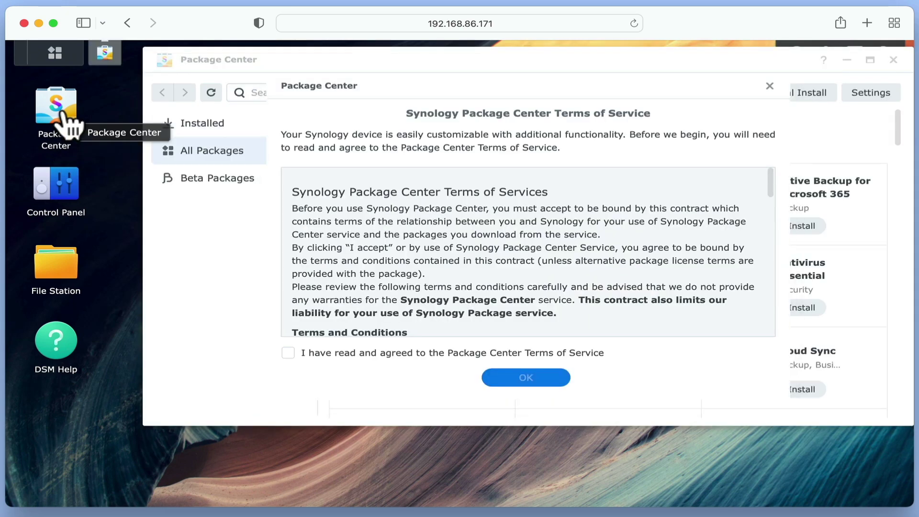
{"action": "left_click", "coordinate": [288, 353]}
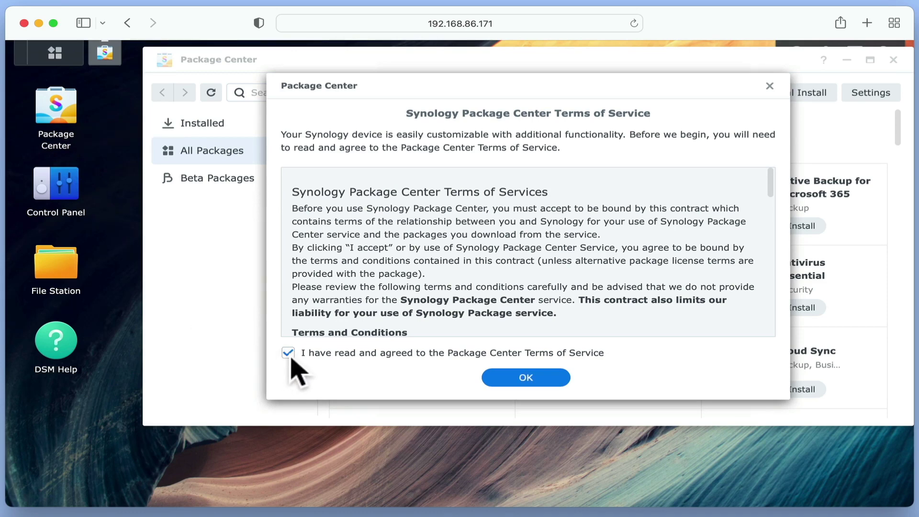
{"action": "left_click", "coordinate": [527, 383]}
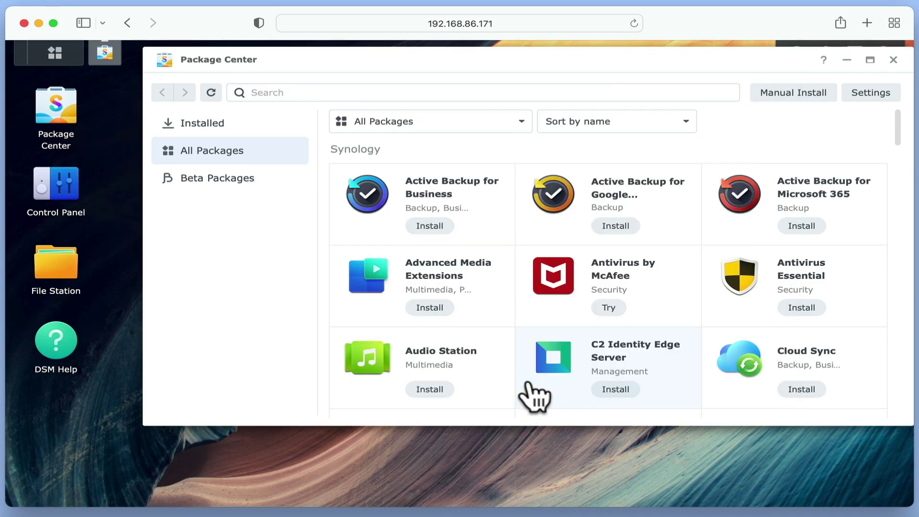
{"action": "left_click_drag", "start_coordinate": [559, 61], "coordinate": [527, 100]}
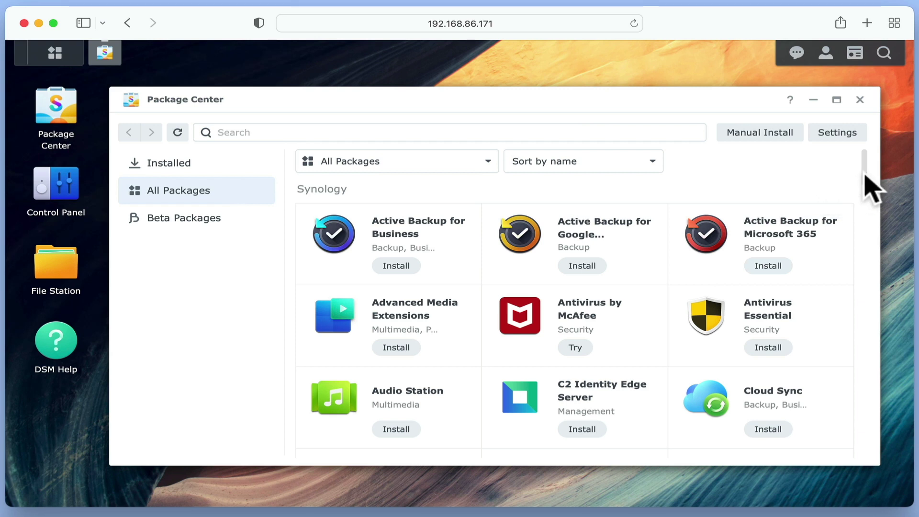
{"action": "mouse_move", "coordinate": [866, 178]}
{"action": "left_mouse_down"}
{"action": "mouse_move", "coordinate": [869, 236]}
{"action": "mouse_move", "coordinate": [862, 174]}
{"action": "left_mouse_up"}
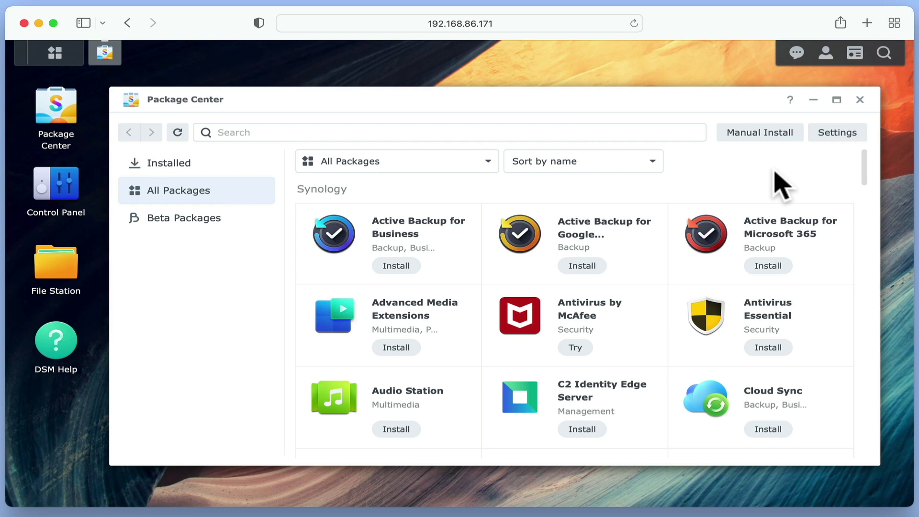
Step: Filter Package Center to Installed packages, then close the window
{"action": "left_click", "coordinate": [200, 168]}
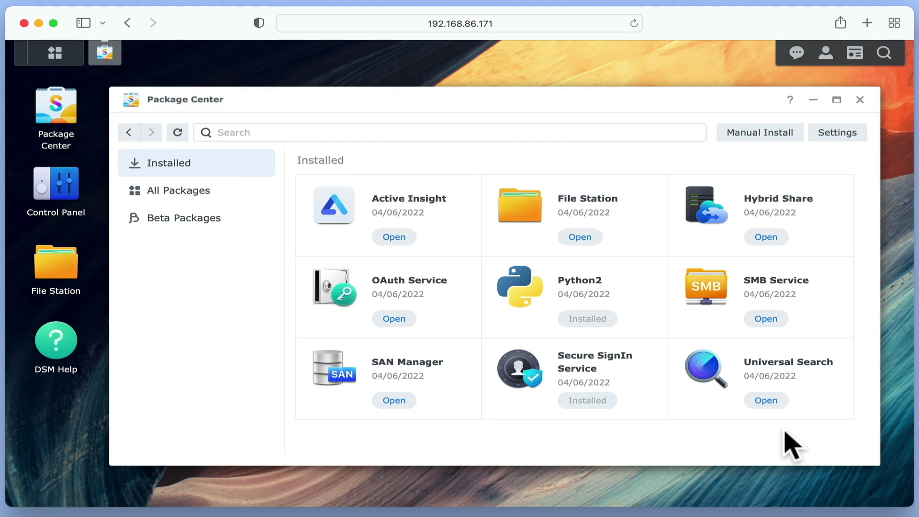
{"action": "left_click", "coordinate": [861, 101]}
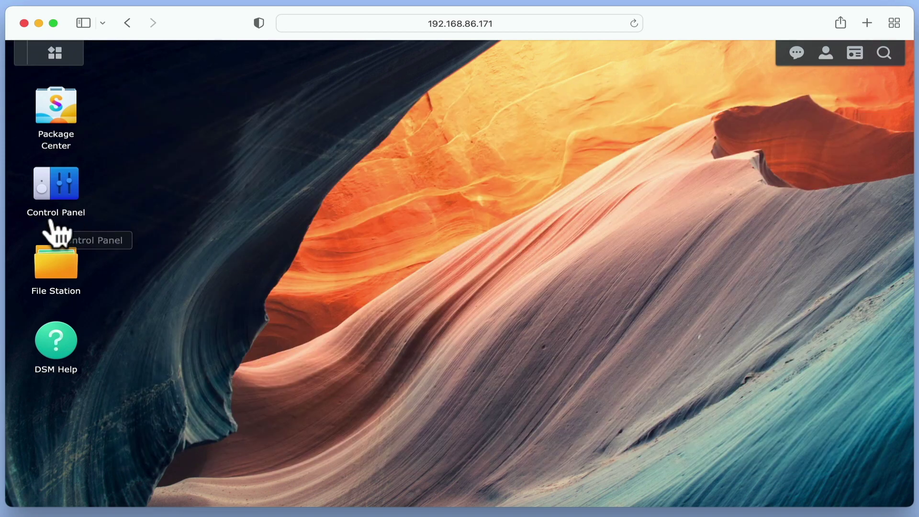
{"action": "left_click", "coordinate": [56, 188]}
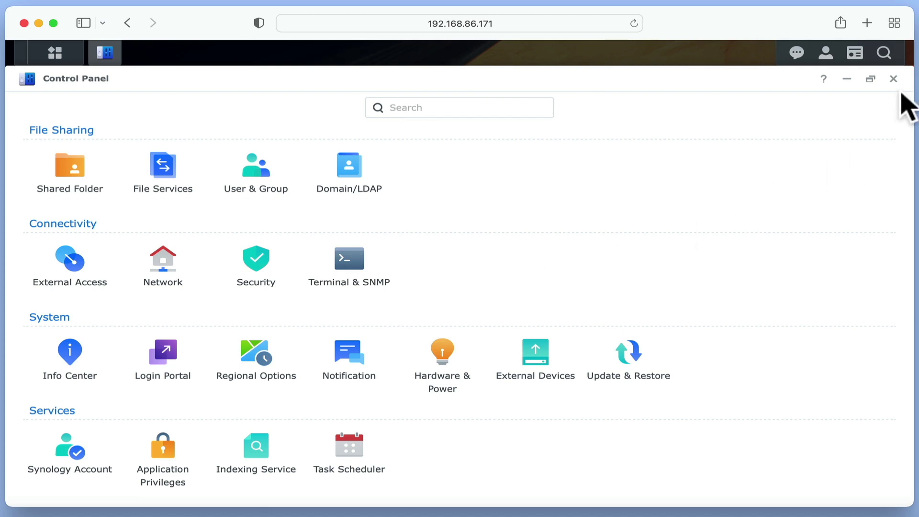
{"action": "left_click", "coordinate": [893, 79]}
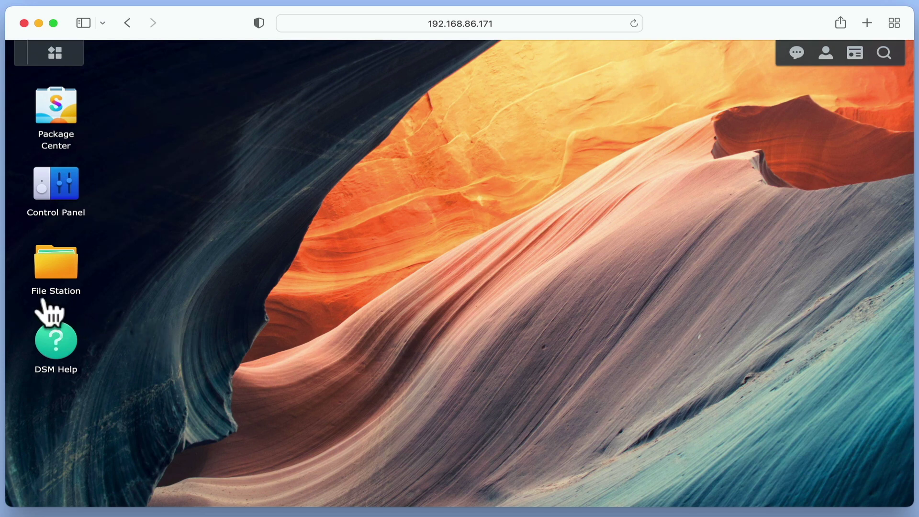
{"action": "left_click", "coordinate": [57, 265]}
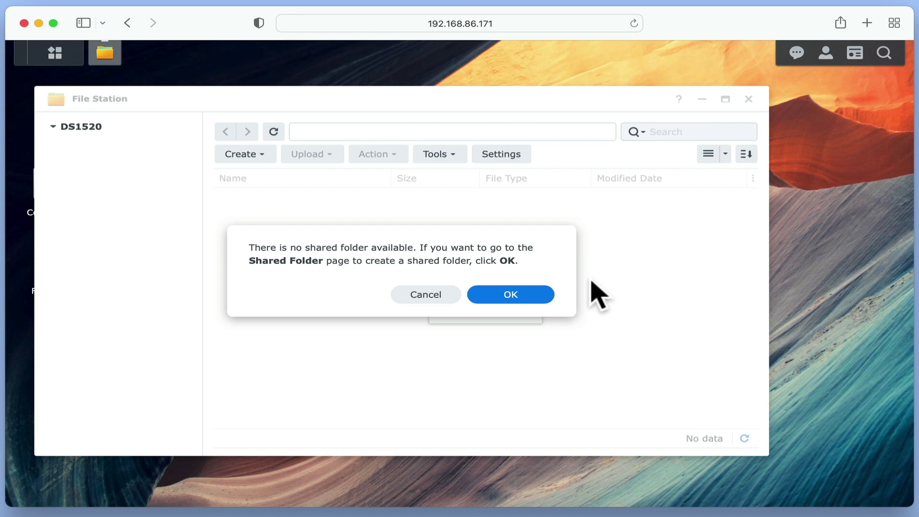
{"action": "left_click", "coordinate": [533, 297]}
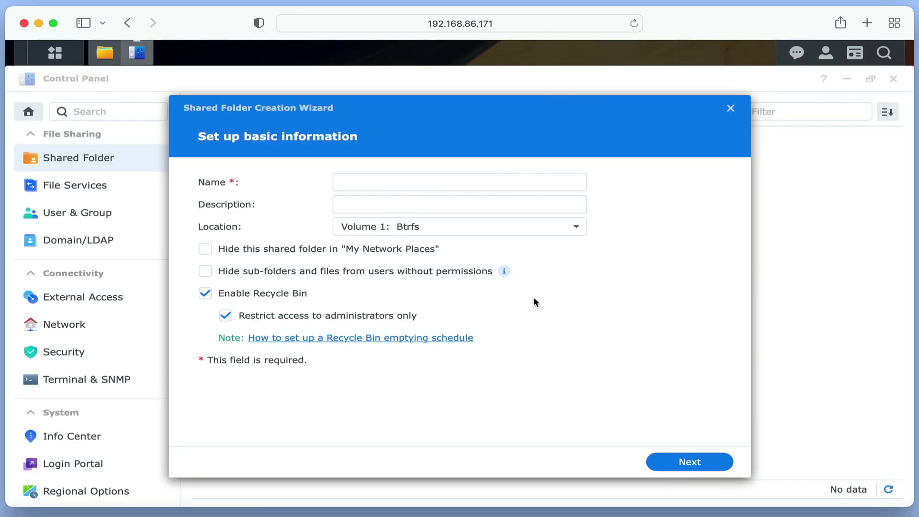
{"action": "left_click", "coordinate": [731, 109]}
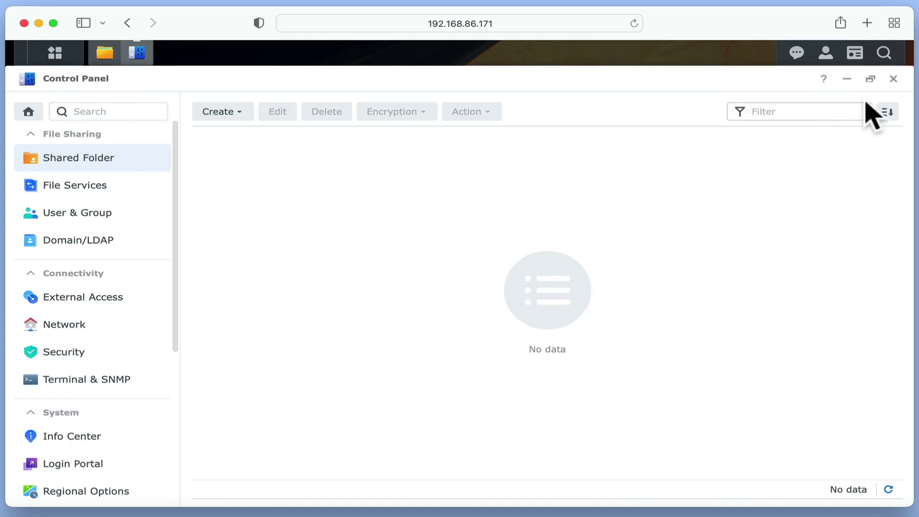
{"action": "left_click", "coordinate": [893, 79]}
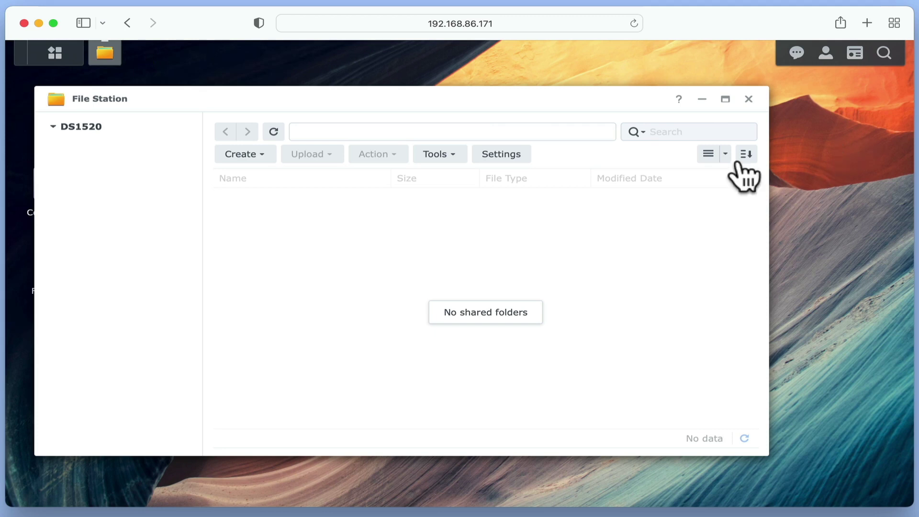
{"action": "left_click_drag", "start_coordinate": [519, 101], "coordinate": [605, 106]}
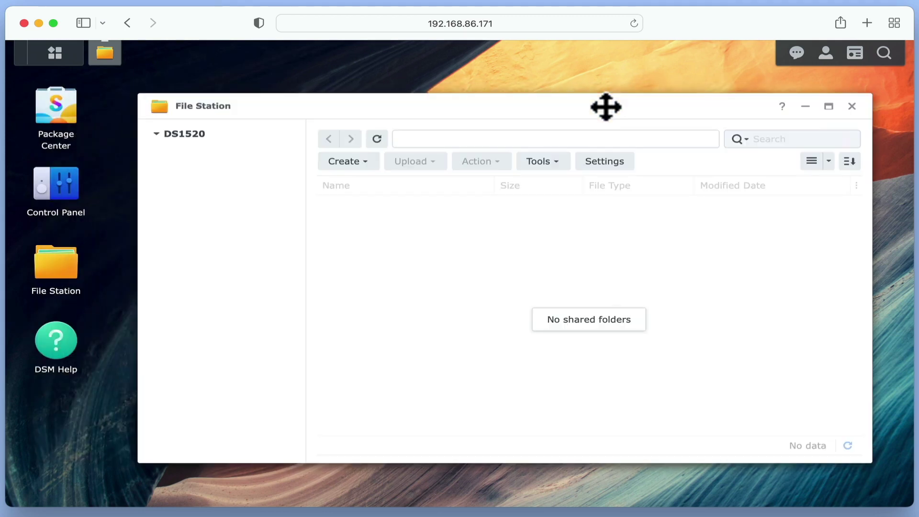
{"action": "left_click", "coordinate": [852, 106]}
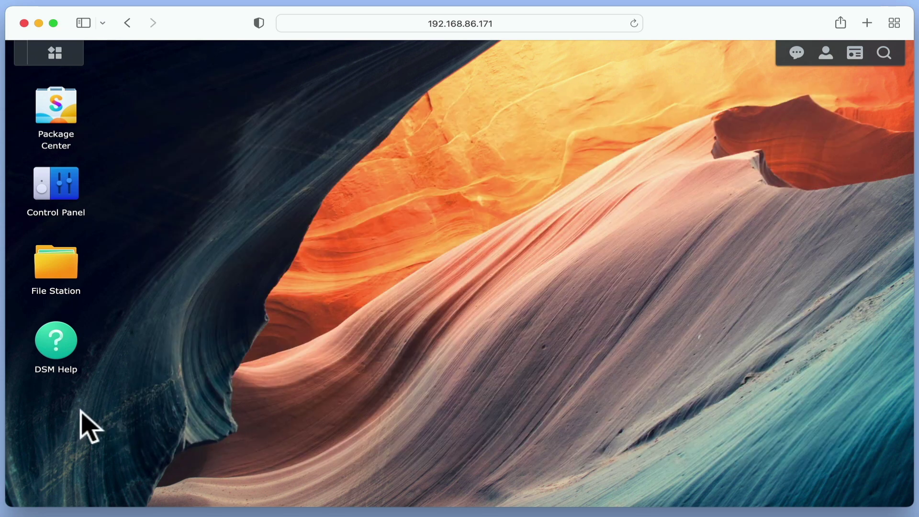
{"action": "left_click", "coordinate": [56, 349]}
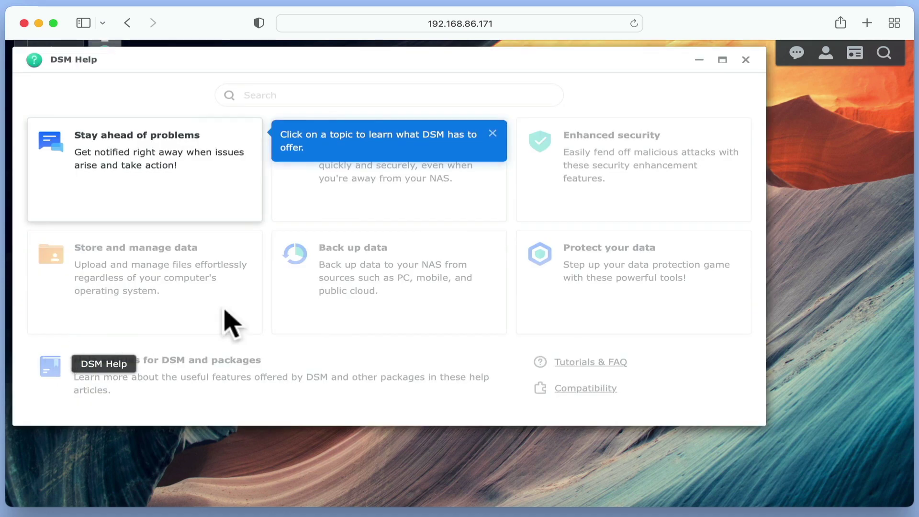
{"action": "left_click_drag", "start_coordinate": [366, 59], "coordinate": [474, 113]}
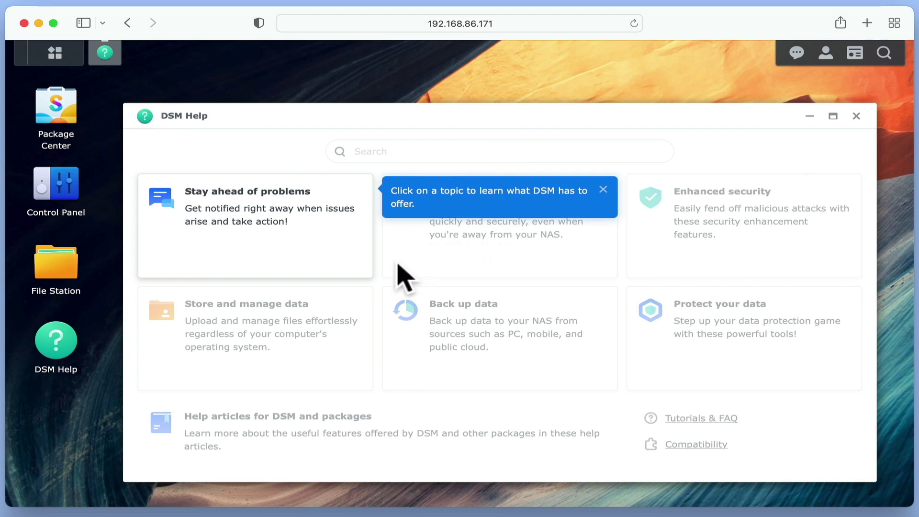
{"action": "left_click", "coordinate": [603, 190]}
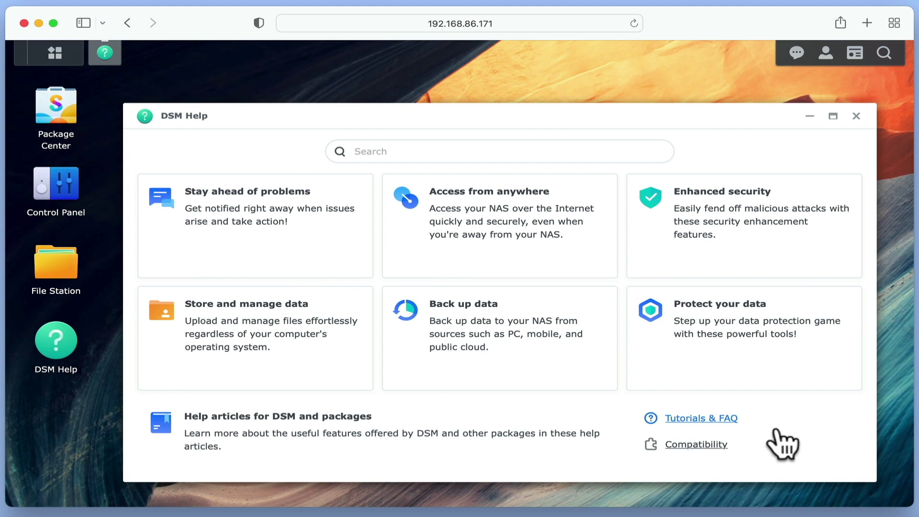
{"action": "left_click", "coordinate": [856, 116]}
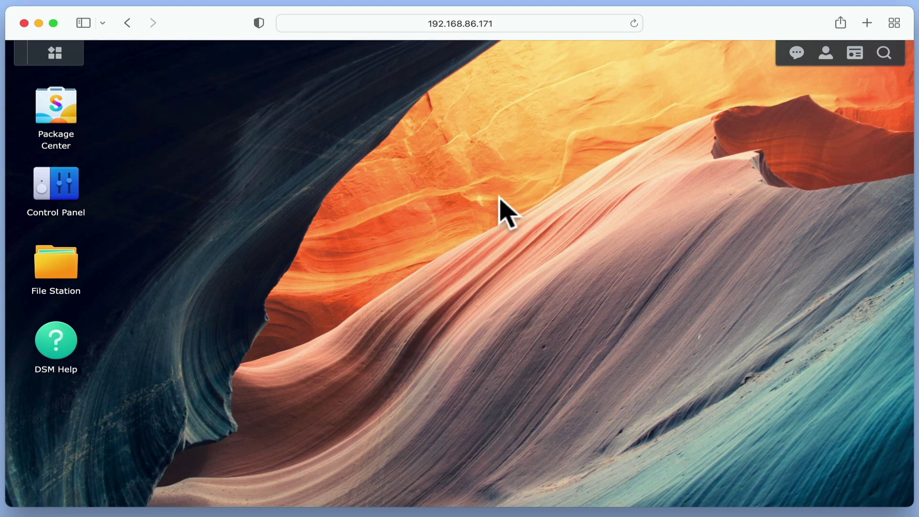
{"action": "left_click", "coordinate": [77, 71]}
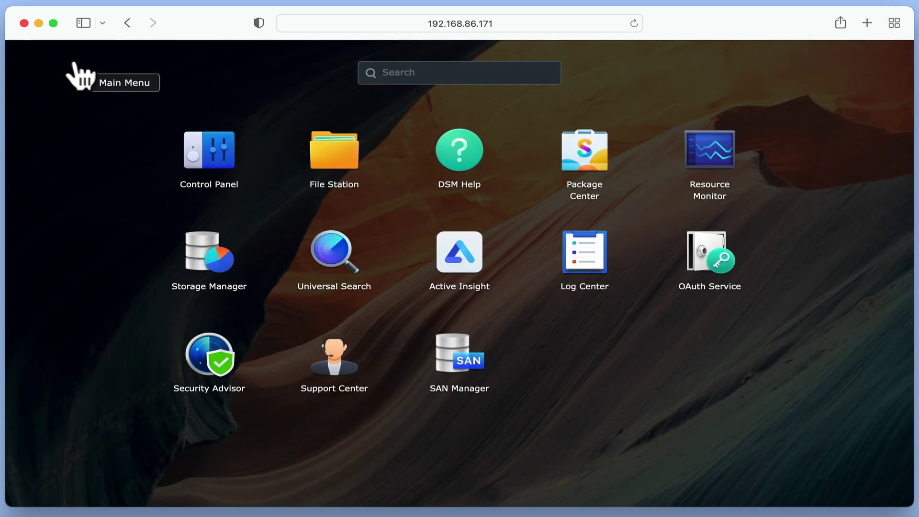
{"action": "left_click", "coordinate": [650, 367]}
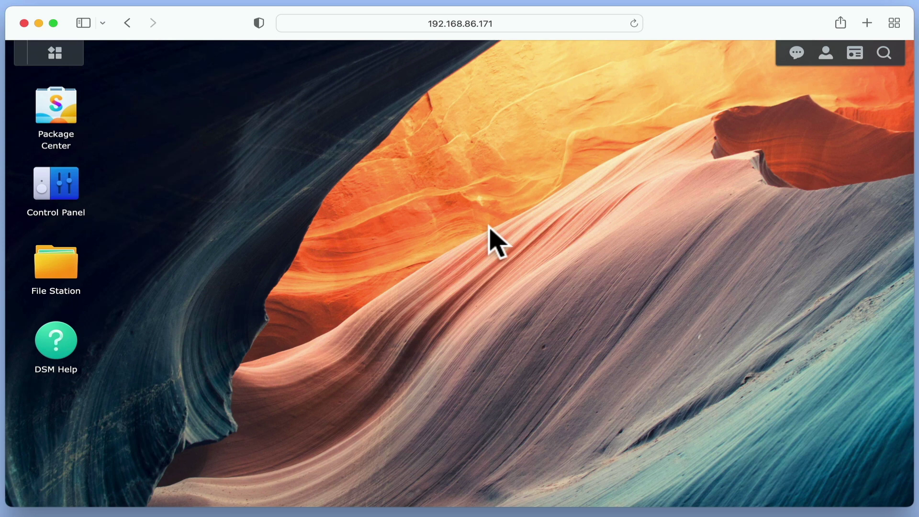
Step: Launch Storage Manager from the Main Menu and bring up its taskbar icon options
{"action": "left_click", "coordinate": [73, 63]}
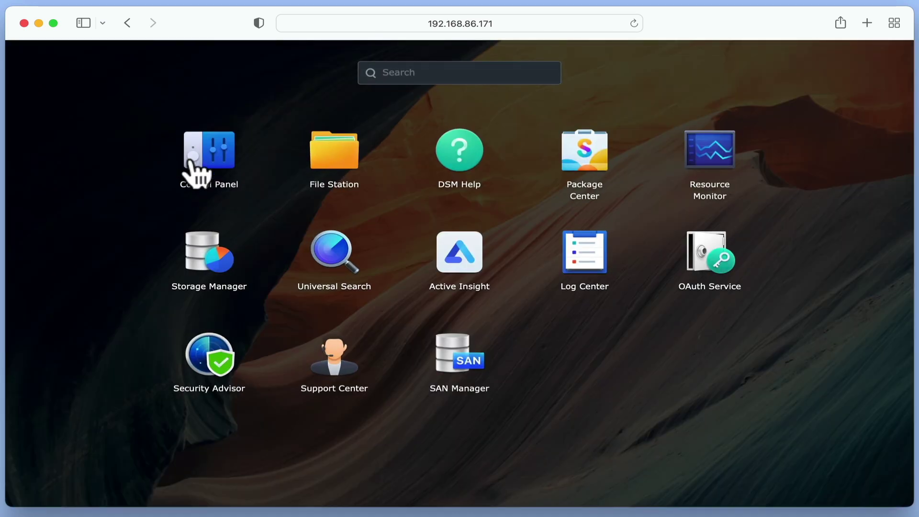
{"action": "left_click", "coordinate": [210, 257]}
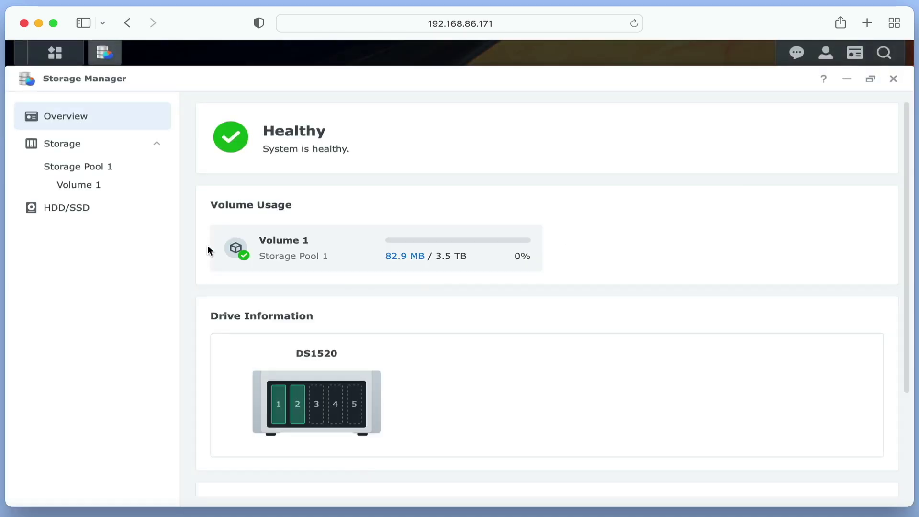
{"action": "mouse_move", "coordinate": [111, 60]}
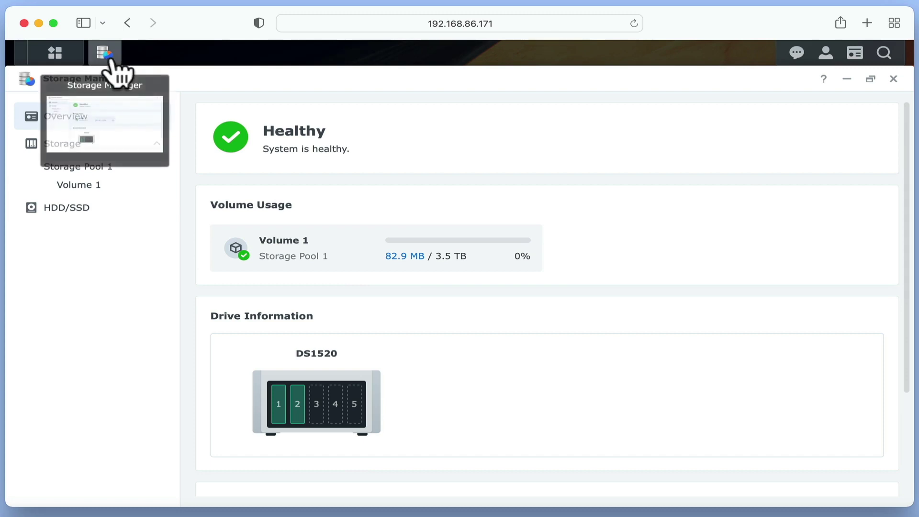
{"action": "right_click", "coordinate": [111, 59]}
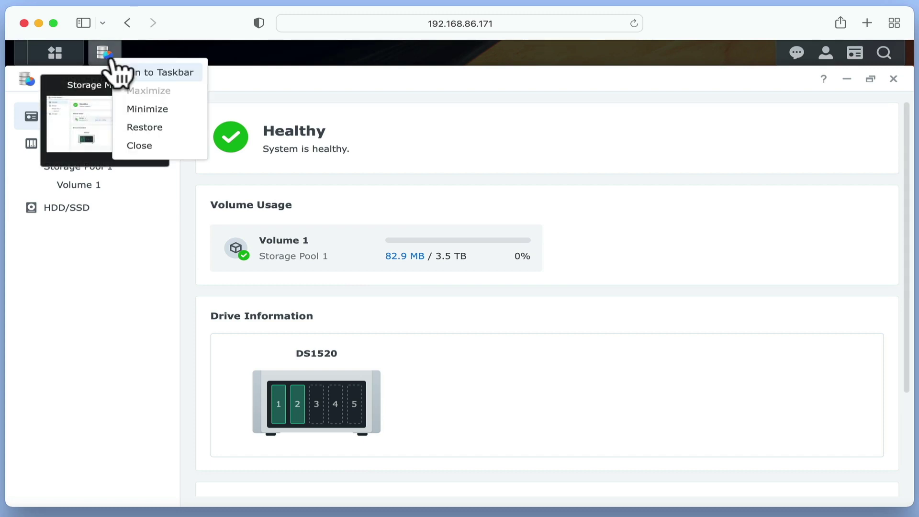
Step: Pin Storage Manager to the taskbar, close its window, then unpin it
{"action": "left_click", "coordinate": [136, 72]}
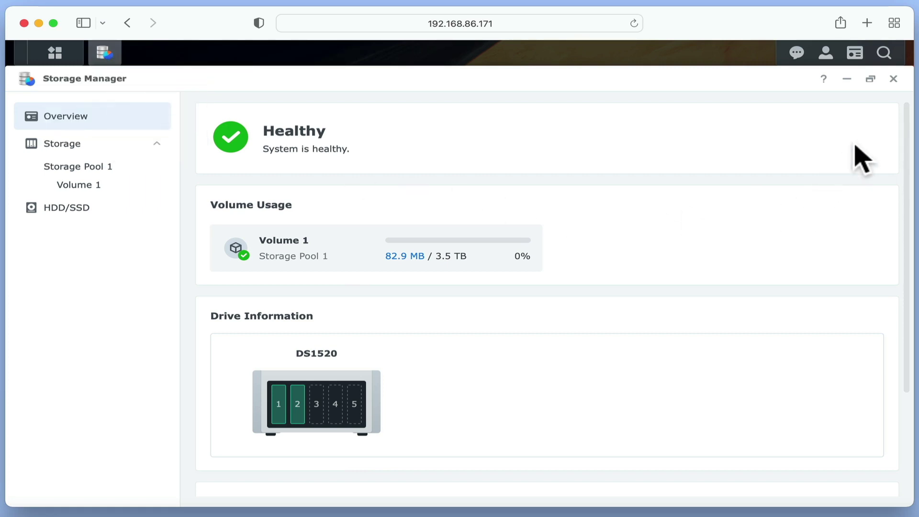
{"action": "left_click", "coordinate": [893, 79]}
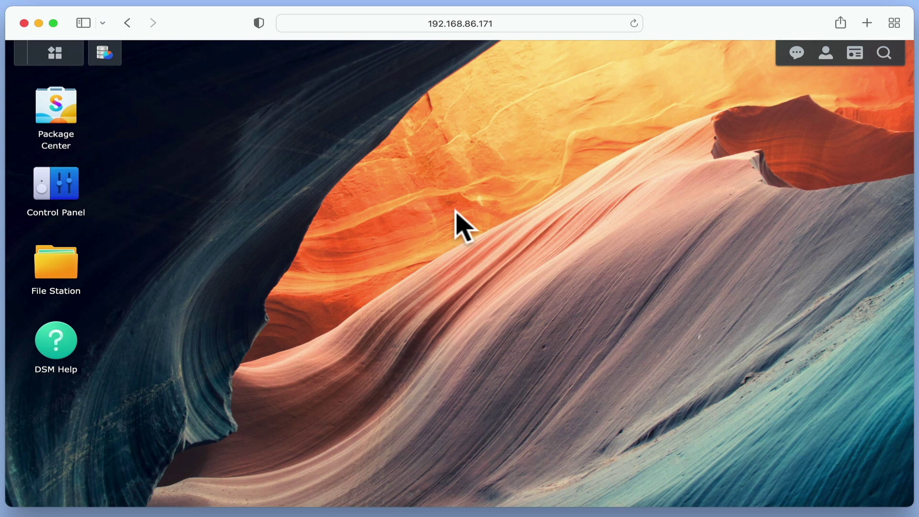
{"action": "right_click", "coordinate": [107, 56]}
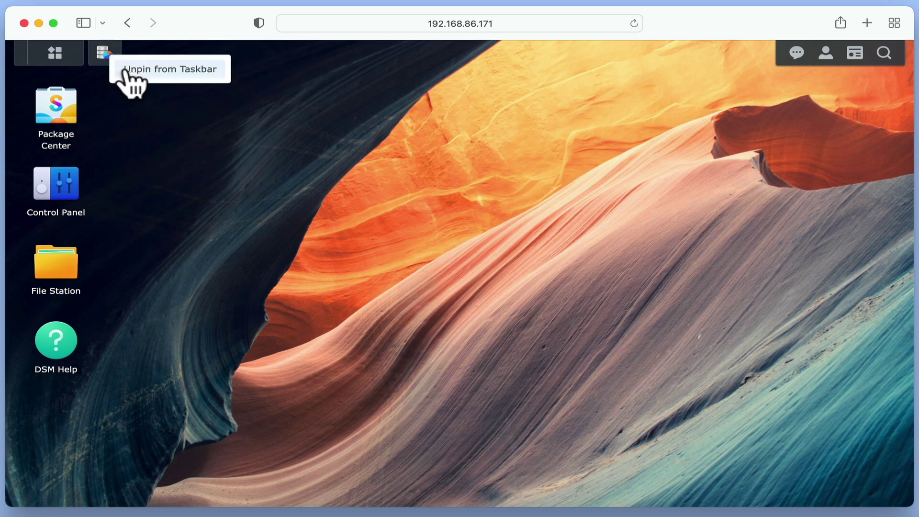
{"action": "left_click", "coordinate": [126, 72]}
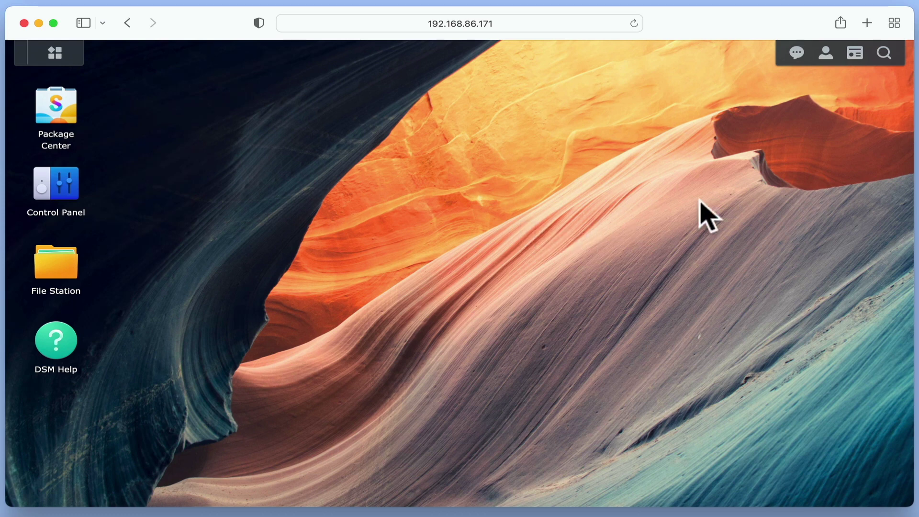
{"action": "left_click", "coordinate": [797, 53]}
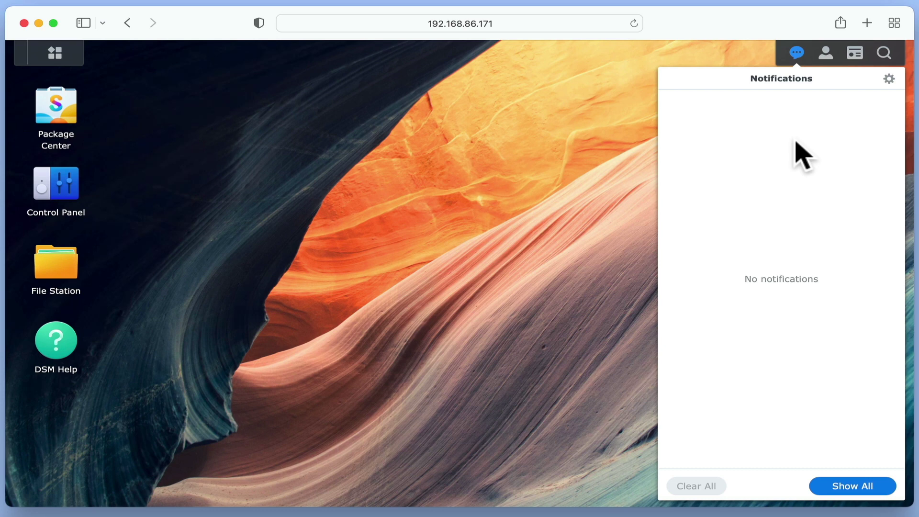
{"action": "left_click", "coordinate": [796, 55]}
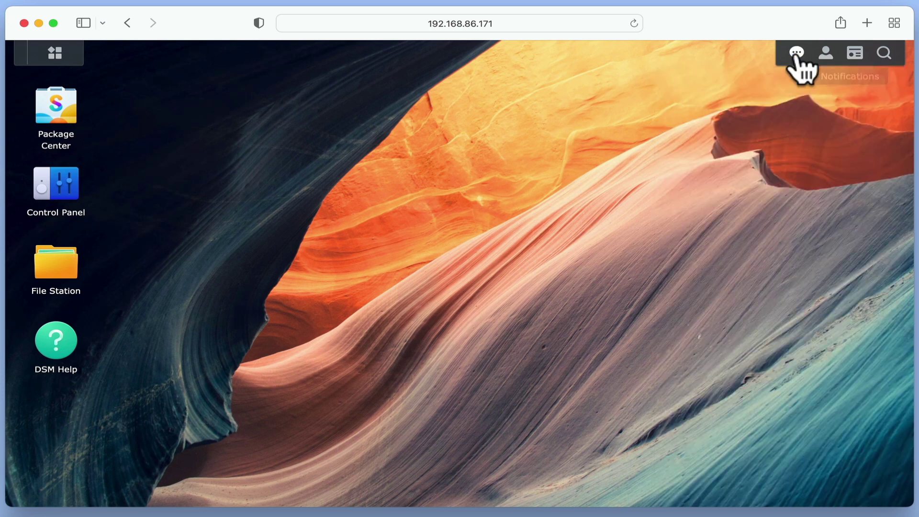
{"action": "left_click", "coordinate": [826, 54]}
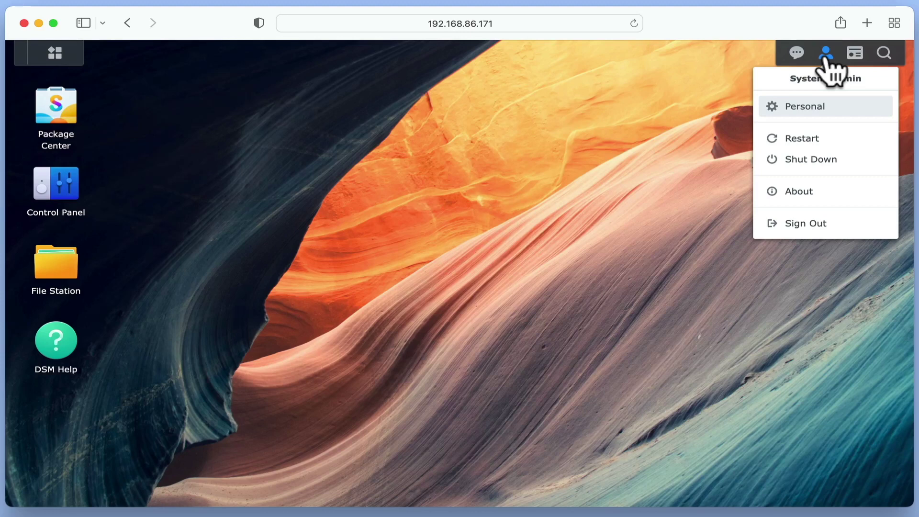
{"action": "left_click", "coordinate": [826, 55]}
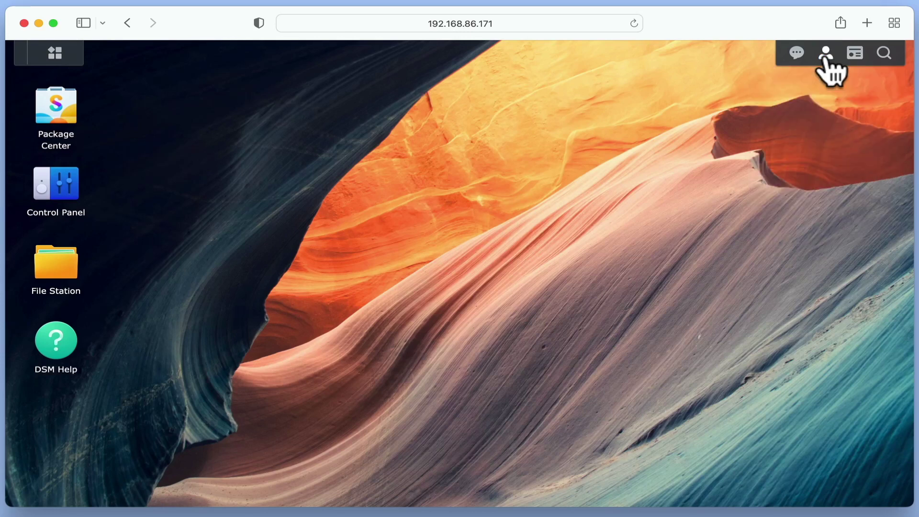
{"action": "left_click", "coordinate": [854, 54]}
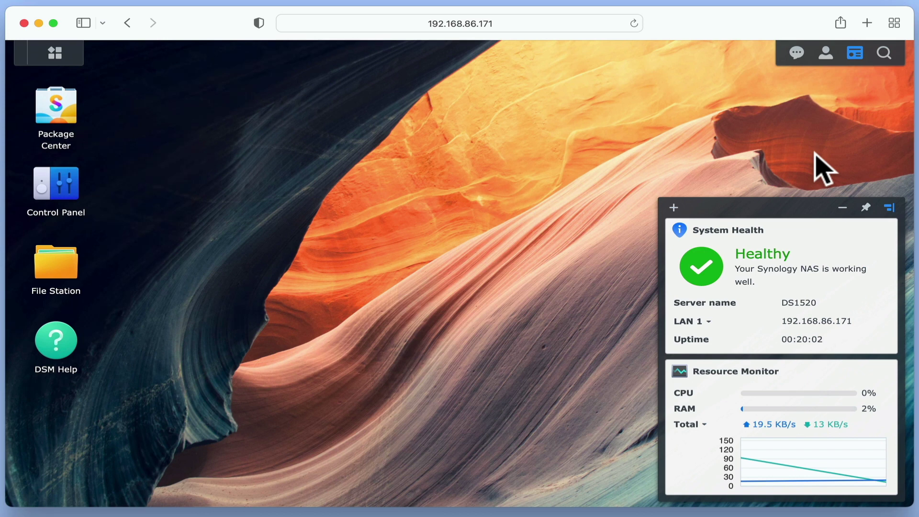
Step: Add the Storage widget alongside System Health in the widget panel
{"action": "left_click", "coordinate": [673, 207]}
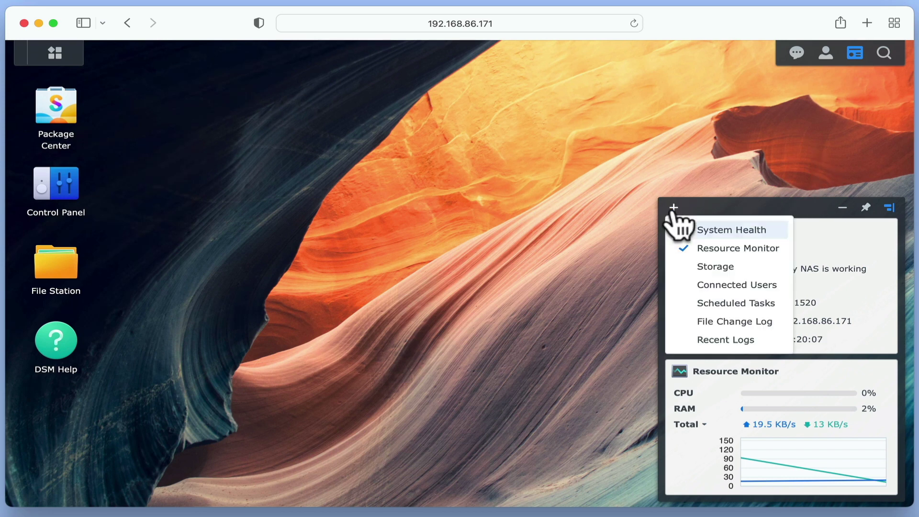
{"action": "left_click", "coordinate": [680, 224]}
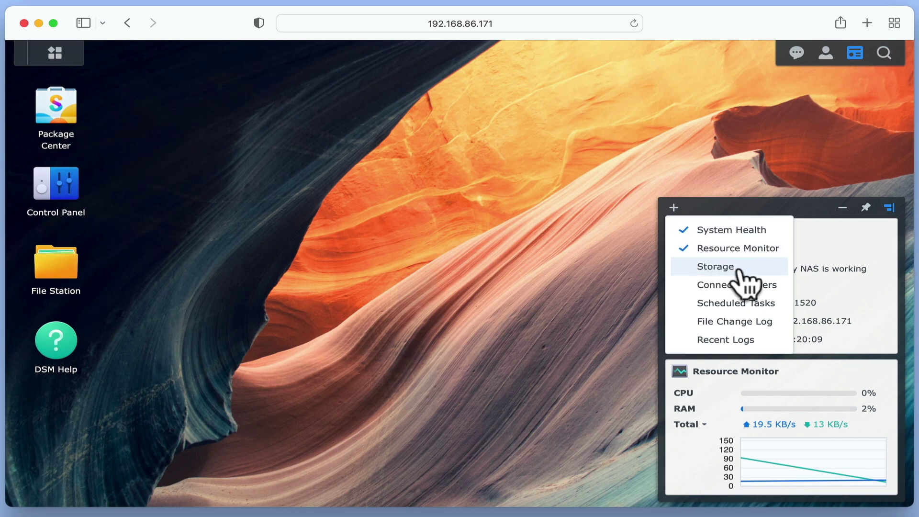
{"action": "left_click", "coordinate": [768, 272]}
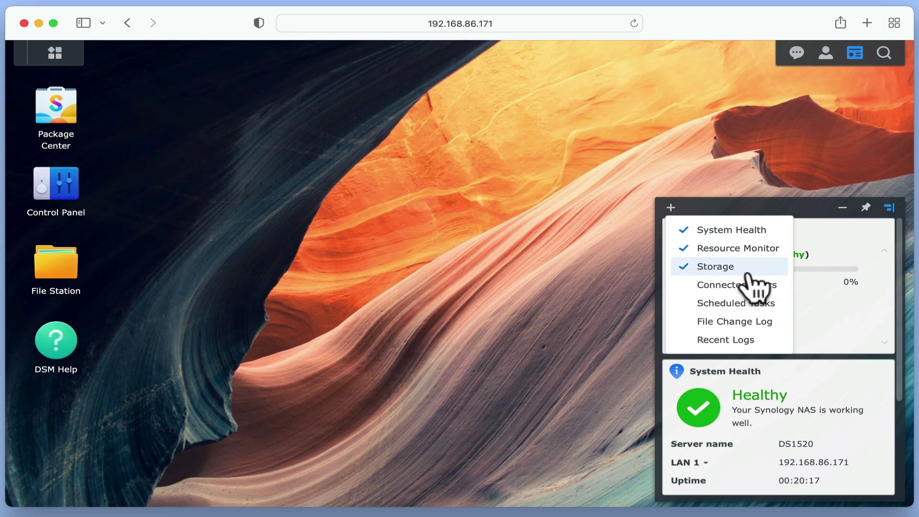
{"action": "left_click", "coordinate": [799, 182]}
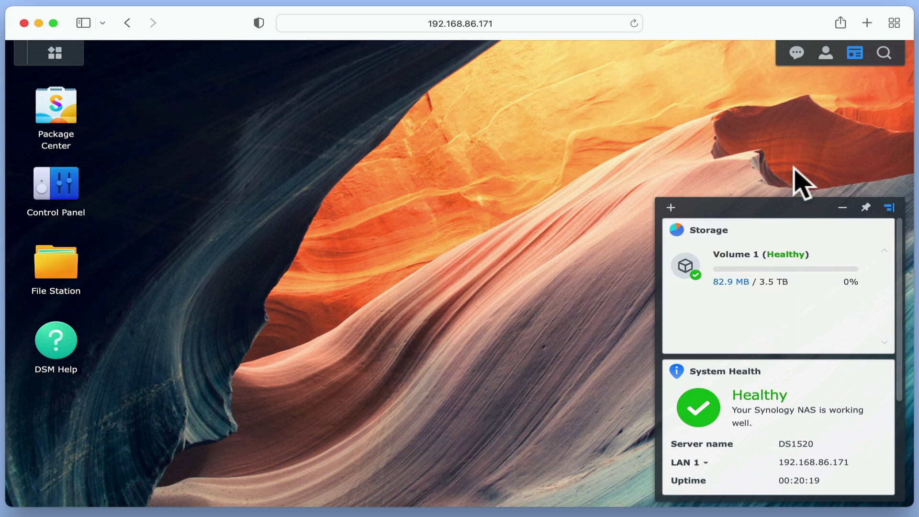
{"action": "scroll", "coordinate": [795, 309], "scroll_direction": "down", "scroll_amount": 3}
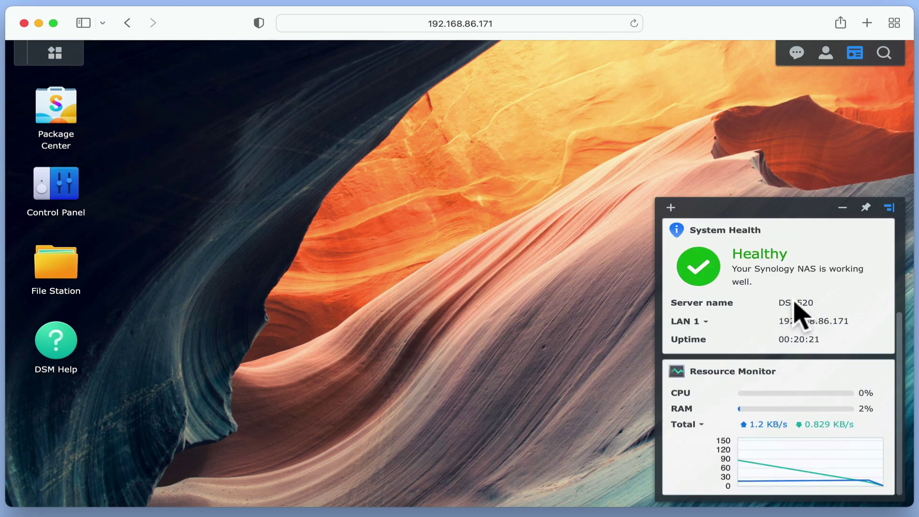
{"action": "scroll", "coordinate": [795, 307], "scroll_direction": "up", "scroll_amount": 3}
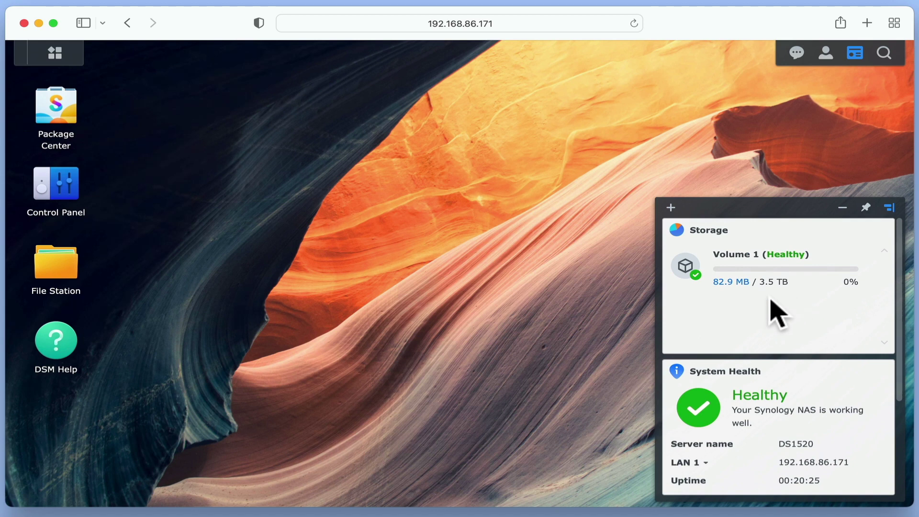
{"action": "left_click", "coordinate": [671, 208]}
Step: Remove the Storage widget, keeping only System Health in the panel
{"action": "left_click", "coordinate": [674, 229]}
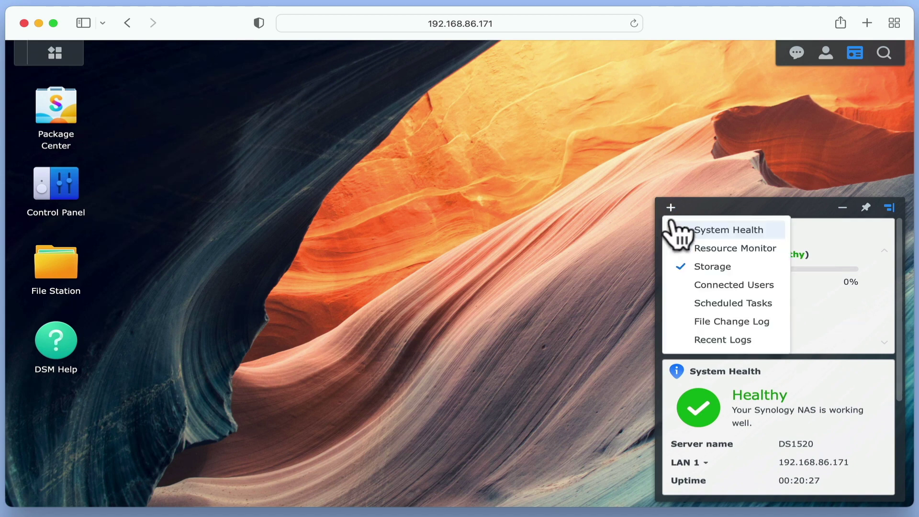
{"action": "left_click", "coordinate": [713, 268]}
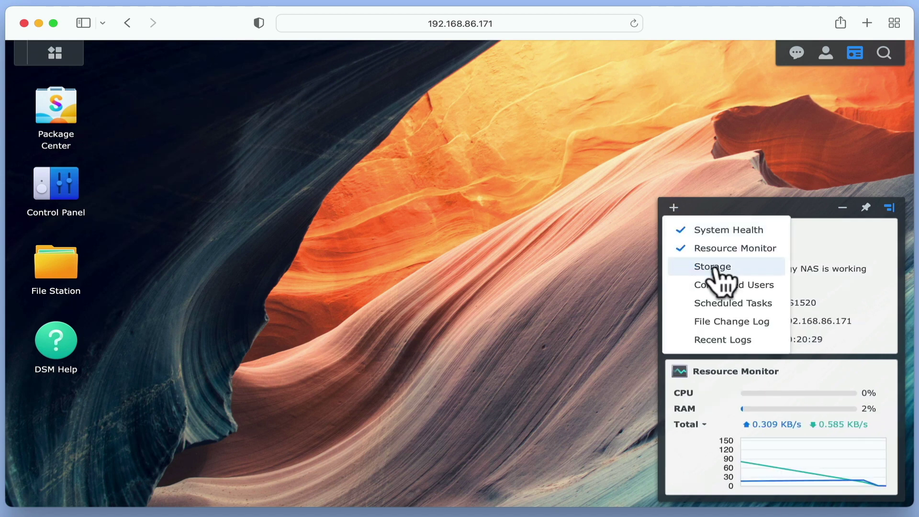
{"action": "left_click", "coordinate": [775, 176]}
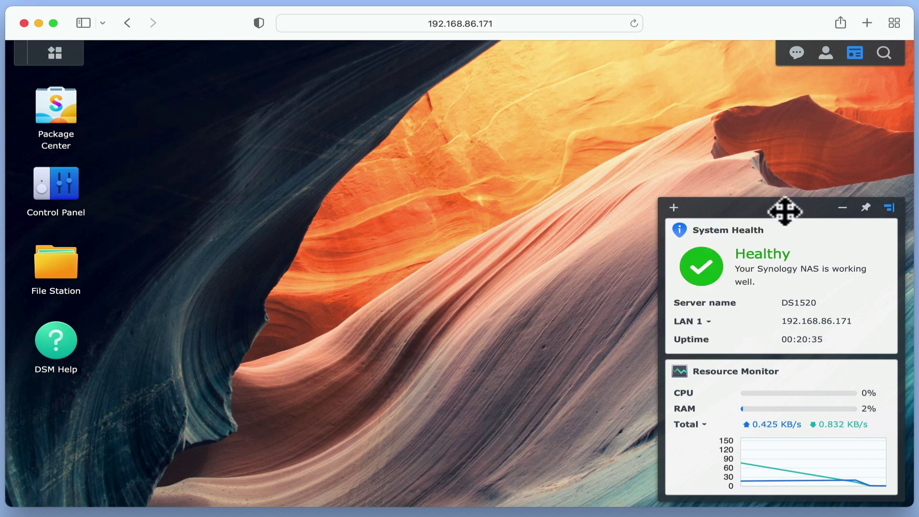
Step: Drag the widget panel to the upper left and back, then hide it
{"action": "left_click_drag", "start_coordinate": [785, 211], "coordinate": [249, 107]}
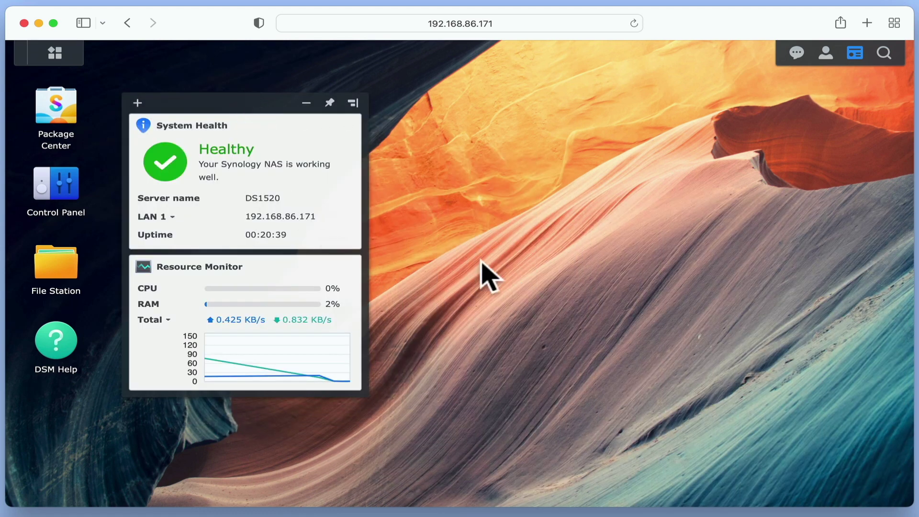
{"action": "left_click_drag", "start_coordinate": [226, 108], "coordinate": [735, 196]}
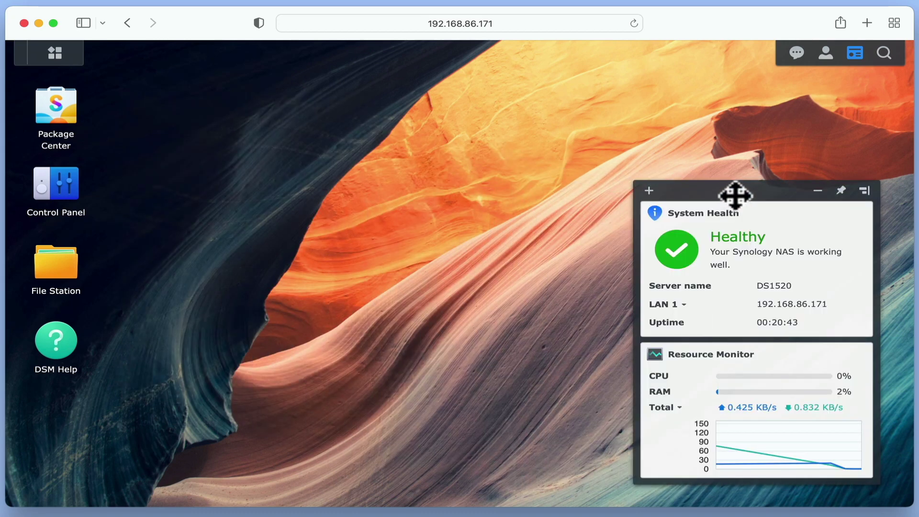
{"action": "left_click", "coordinate": [818, 191]}
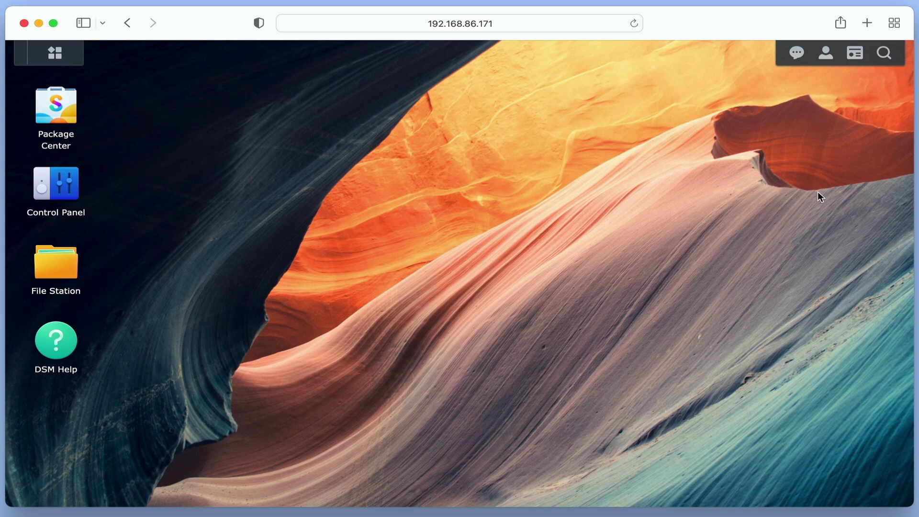
{"action": "left_click", "coordinate": [881, 56]}
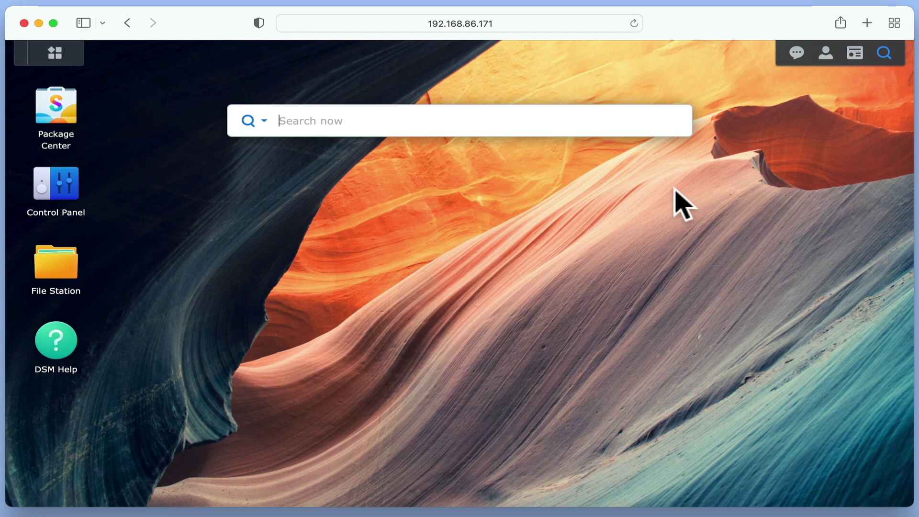
{"action": "left_click", "coordinate": [675, 190]}
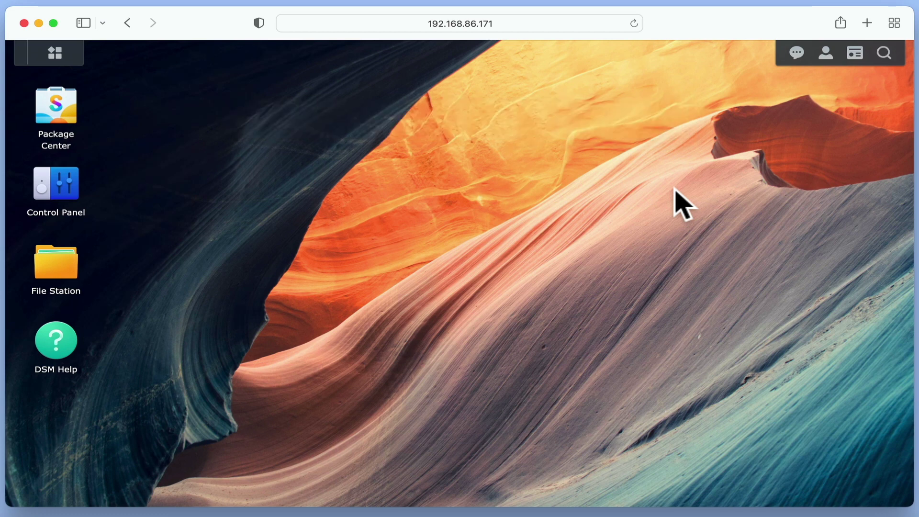